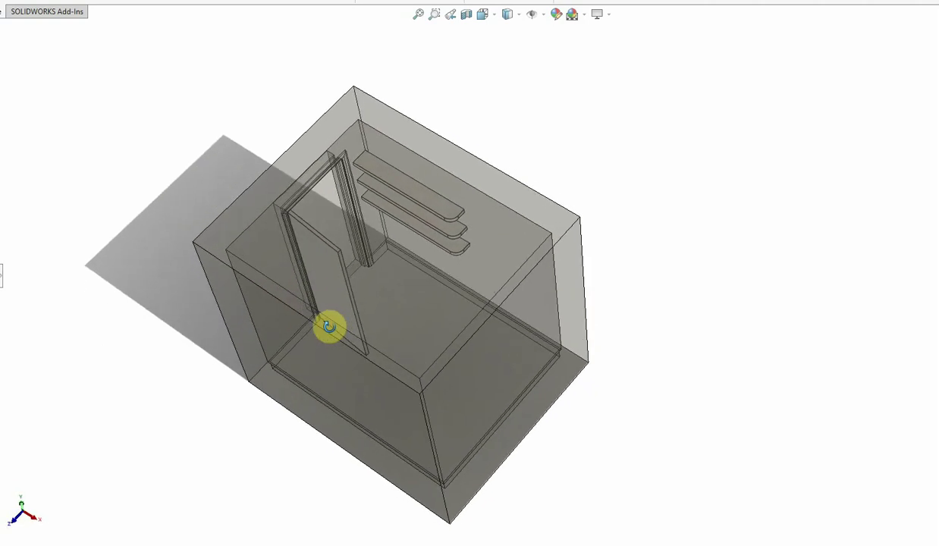
- Orbit the bathroom cabinet model to face its three floating shelves
mouse_move(392, 261)
middle_mouse_down()
mouse_move(404, 298)
mouse_move(420, 234)
middle_mouse_up()
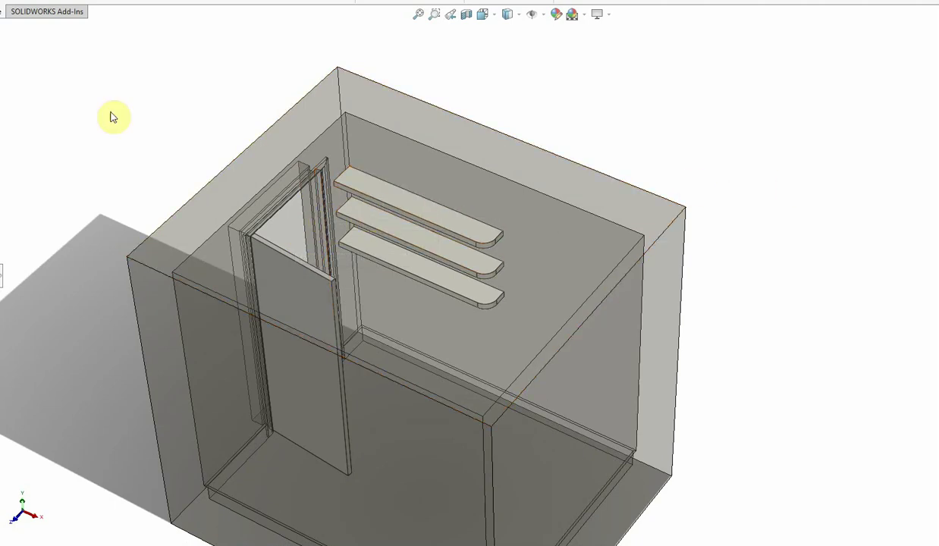
- Measure the top shelf's front edge at 1350 mm, then clear the selection
key("m")
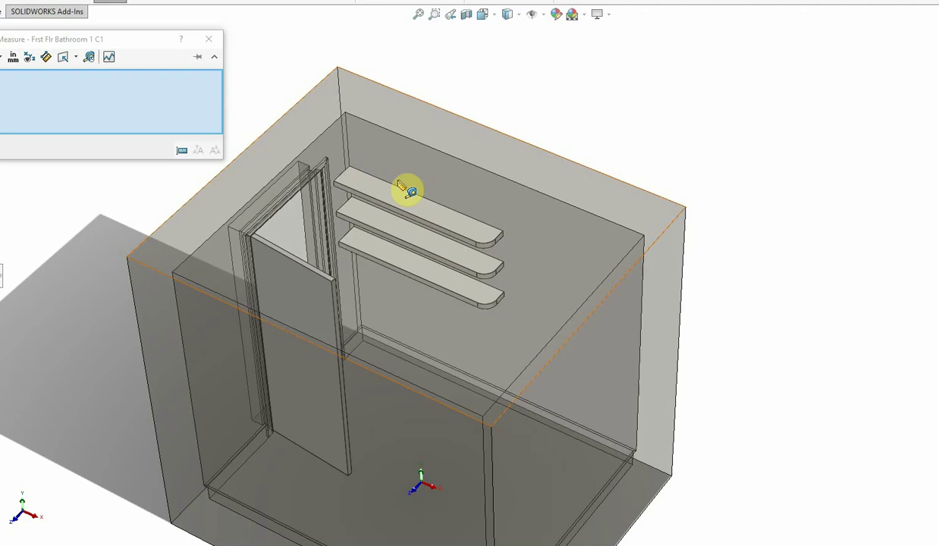
scroll(426, 203, "down", 2)
left_click(430, 203)
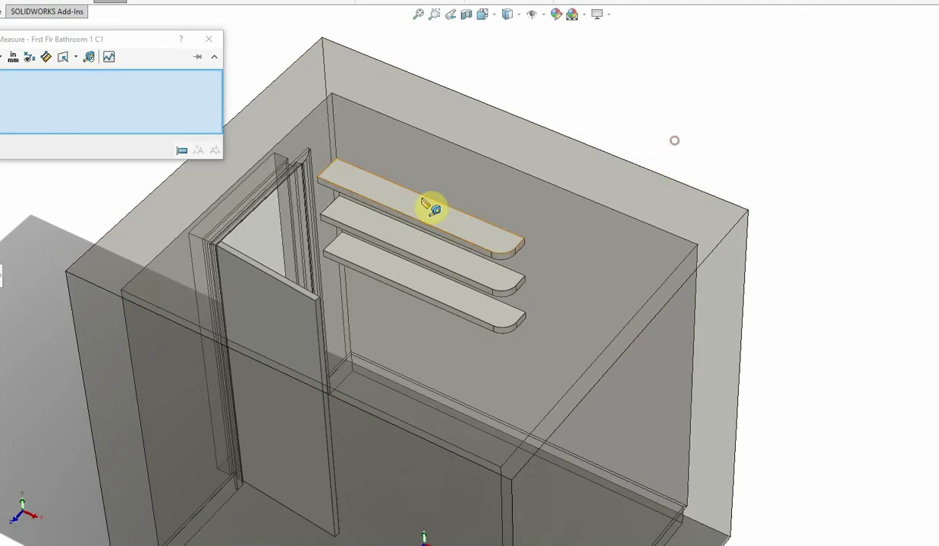
left_click(478, 220)
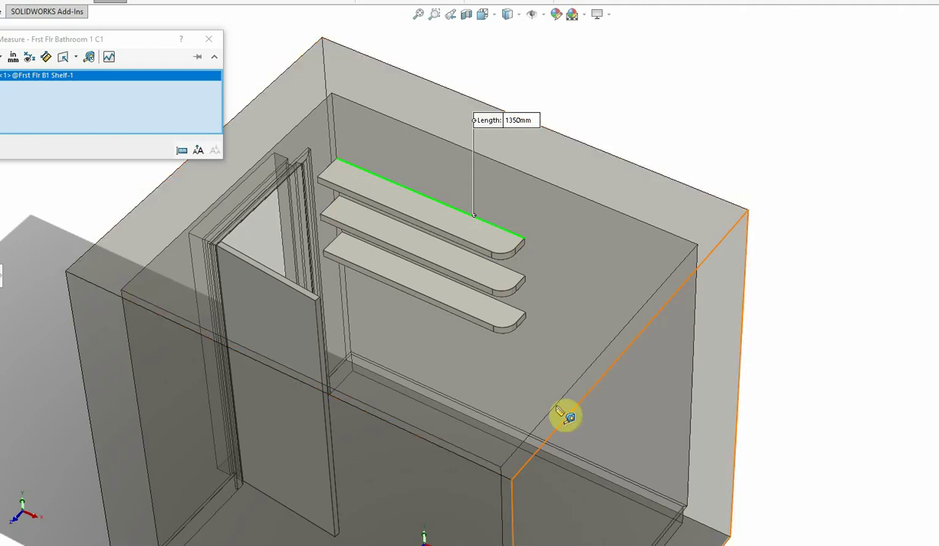
left_click(759, 128)
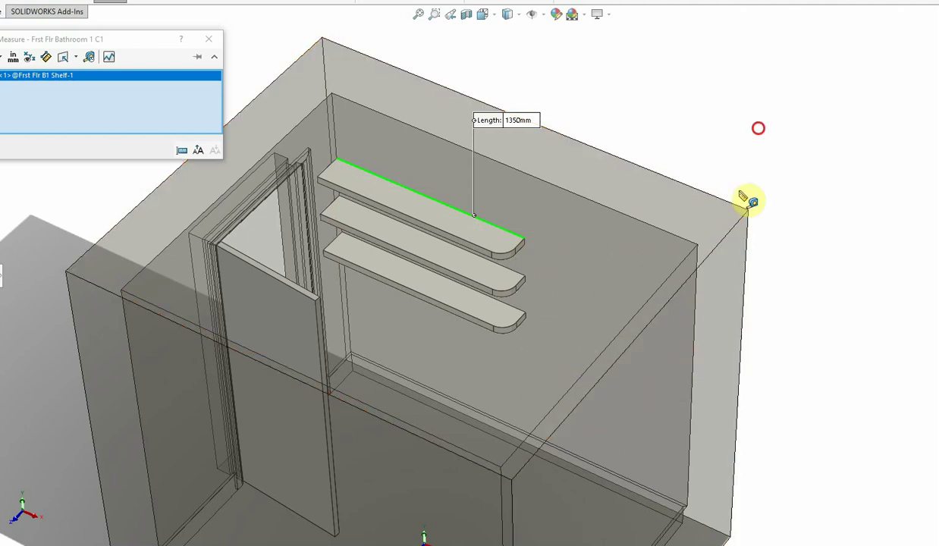
middle_click_drag(448, 245, 430, 227)
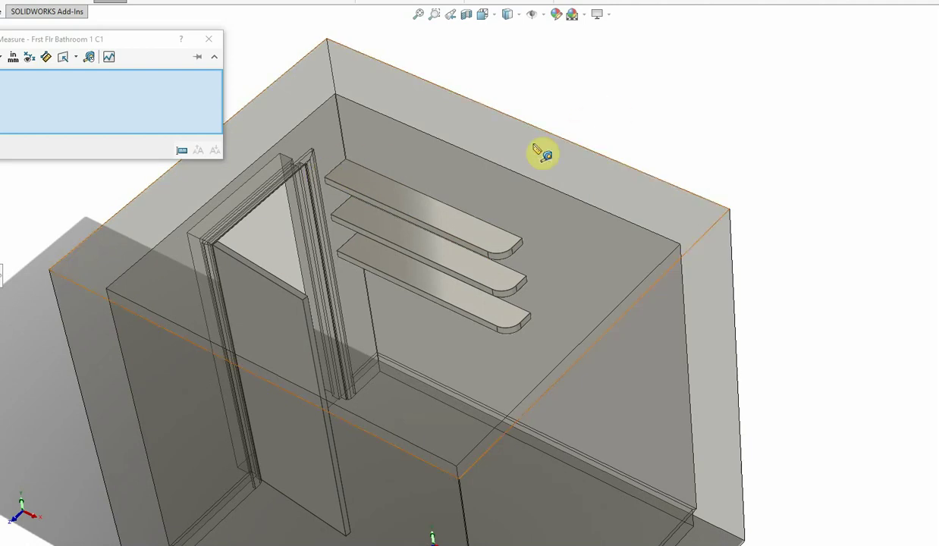
- Close Measure and orbit the cabinet to view the three shelves from behind
left_click(209, 39)
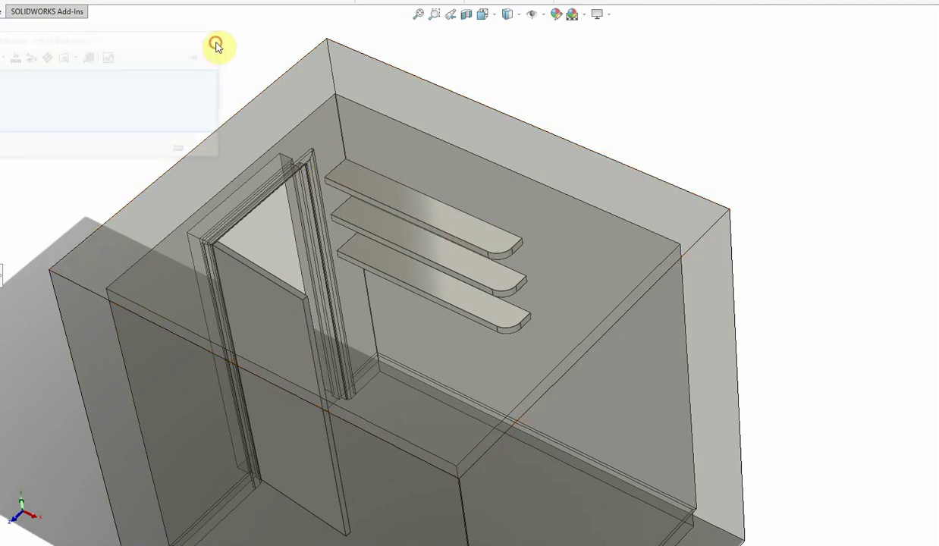
mouse_move(531, 264)
middle_mouse_down()
mouse_move(554, 193)
mouse_move(520, 224)
middle_mouse_up()
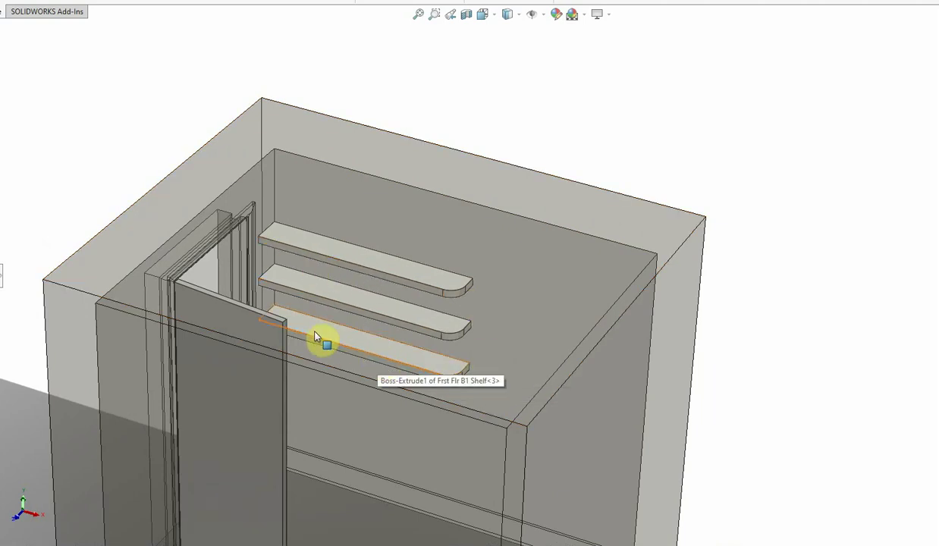
mouse_move(317, 338)
middle_mouse_down()
mouse_move(340, 325)
mouse_move(346, 305)
mouse_move(339, 329)
mouse_move(328, 291)
mouse_move(321, 360)
mouse_move(483, 308)
mouse_move(504, 317)
middle_mouse_up()
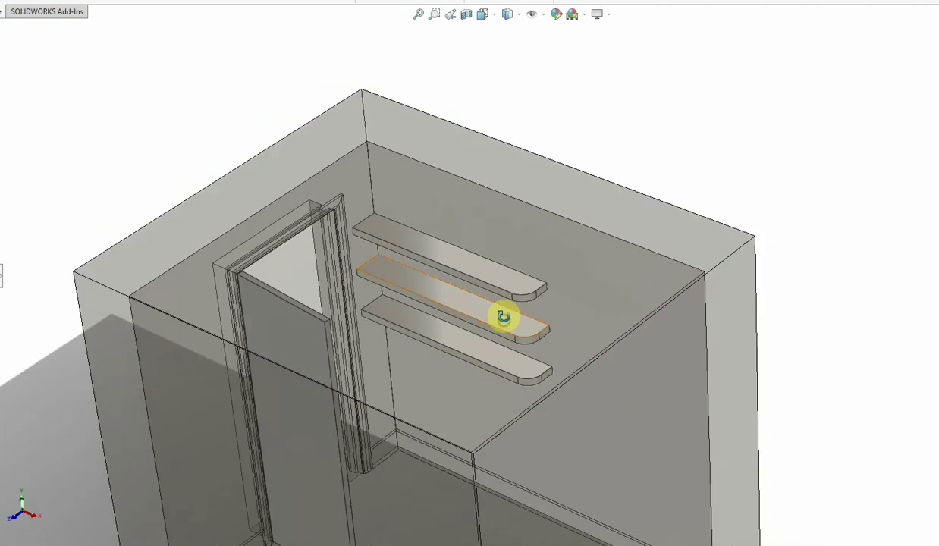
mouse_move(507, 379)
middle_mouse_down()
mouse_move(535, 357)
mouse_move(519, 329)
mouse_move(512, 359)
middle_mouse_up()
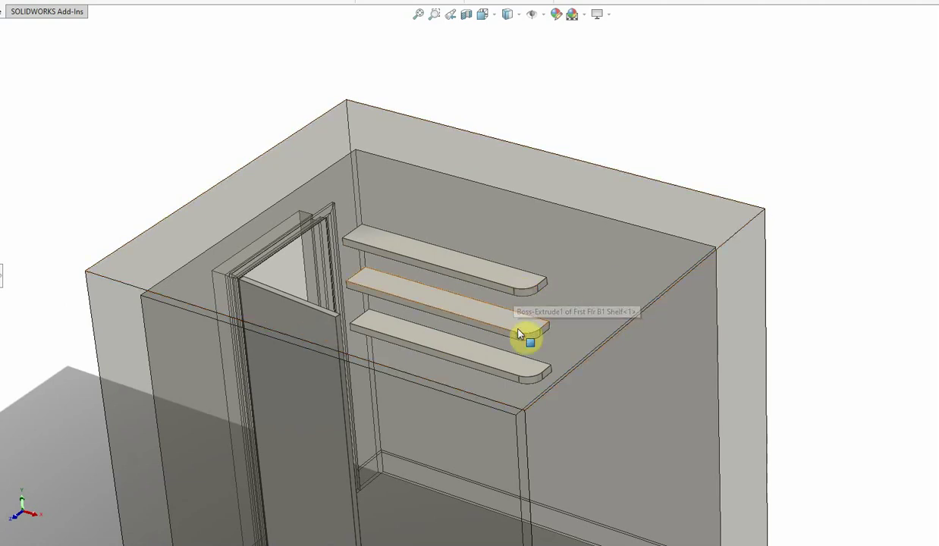
scroll(516, 292, "up", 2)
scroll(531, 304, "down", 4)
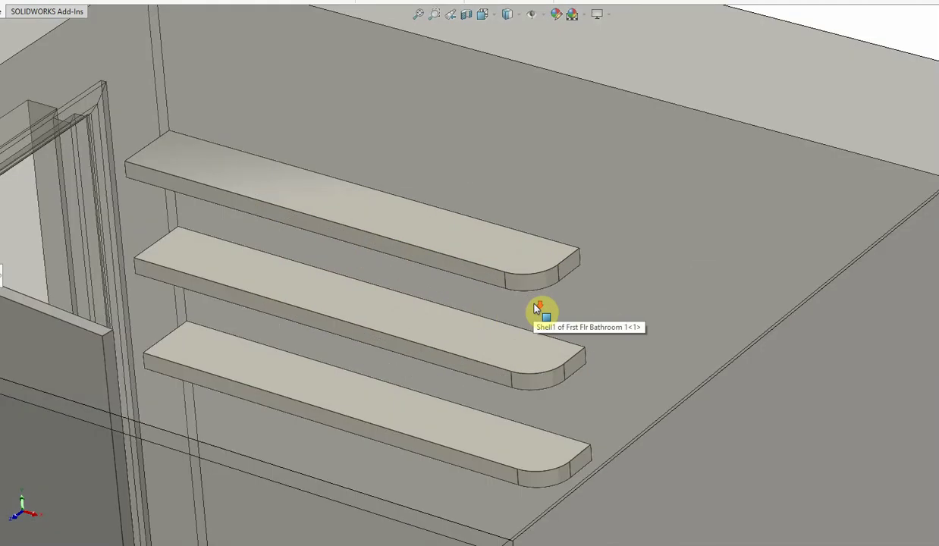
scroll(534, 325, "up", 2)
scroll(501, 343, "up", 2)
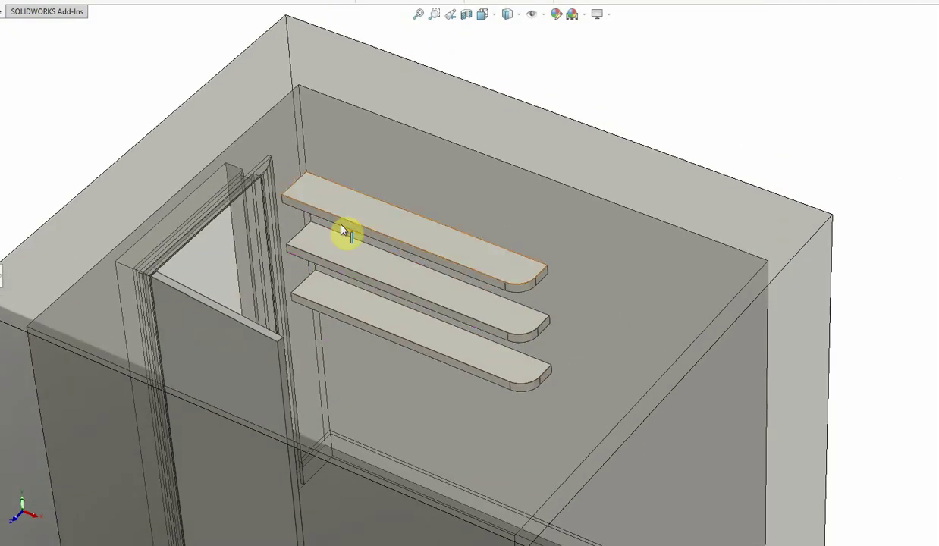
scroll(542, 279, "down", 2)
scroll(546, 292, "up", 2)
scroll(531, 280, "down", 2)
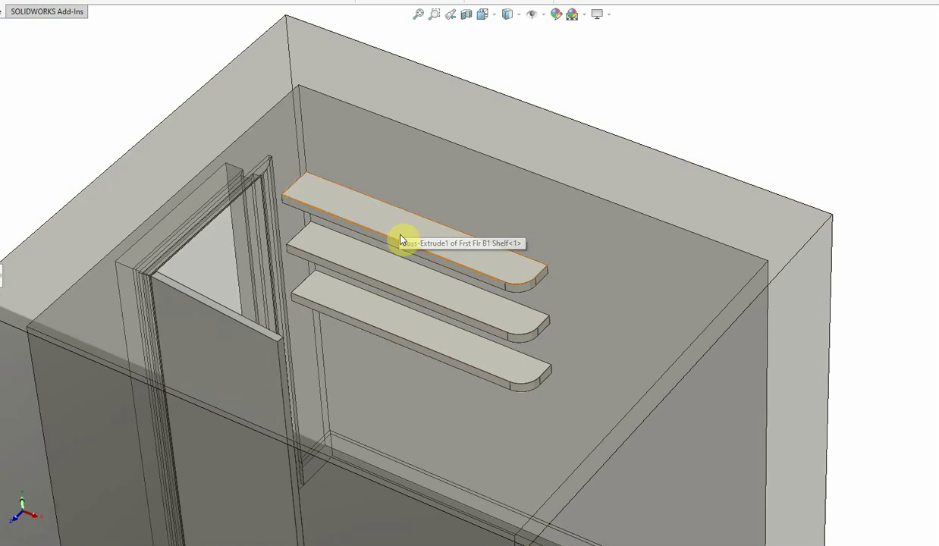
middle_click_drag(497, 278, 497, 258)
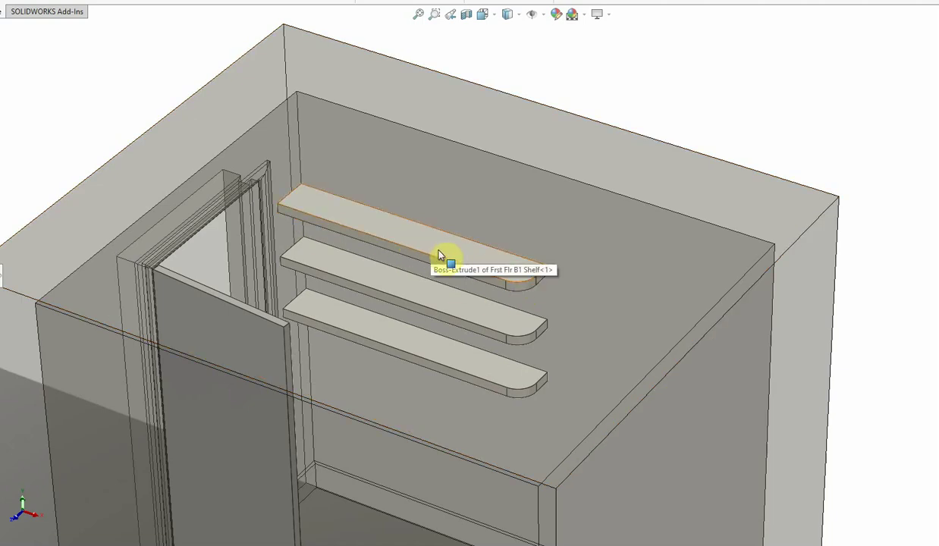
mouse_move(423, 241)
middle_mouse_down()
mouse_move(440, 198)
mouse_move(294, 192)
mouse_move(258, 275)
middle_mouse_up()
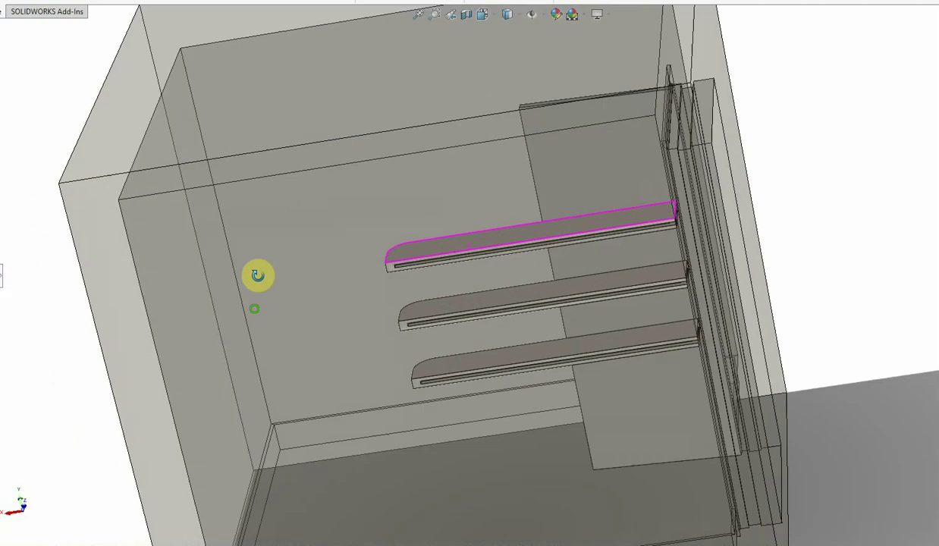
scroll(565, 281, "up", 5)
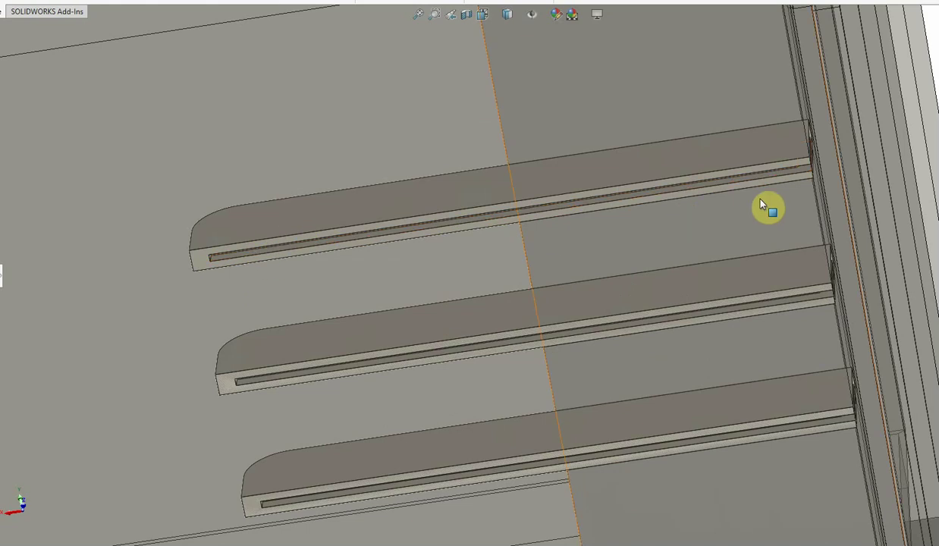
mouse_move(767, 207)
middle_mouse_down()
mouse_move(765, 147)
mouse_move(840, 171)
middle_mouse_up()
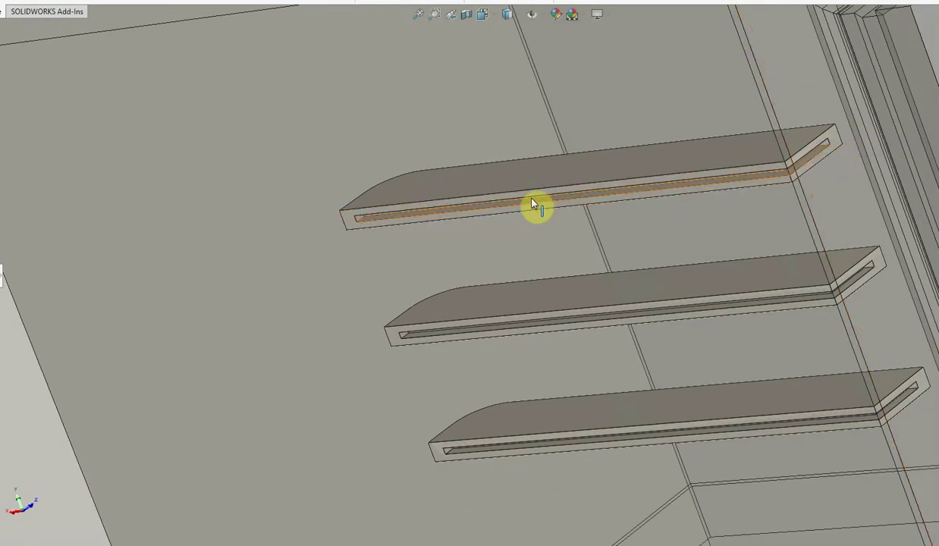
scroll(503, 203, "down", 2)
scroll(604, 198, "down", 4)
mouse_move(639, 234)
middle_mouse_down()
mouse_move(681, 157)
mouse_move(750, 241)
mouse_move(751, 261)
middle_mouse_up()
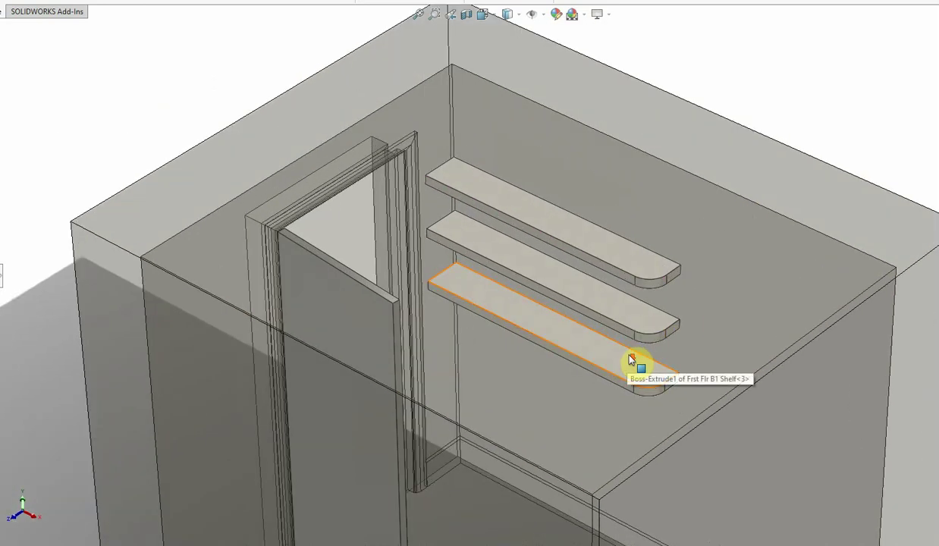
mouse_move(629, 360)
middle_mouse_down()
mouse_move(612, 332)
mouse_move(701, 280)
mouse_move(660, 241)
middle_mouse_up()
scroll(665, 283, "down", 4)
scroll(542, 318, "up", 4)
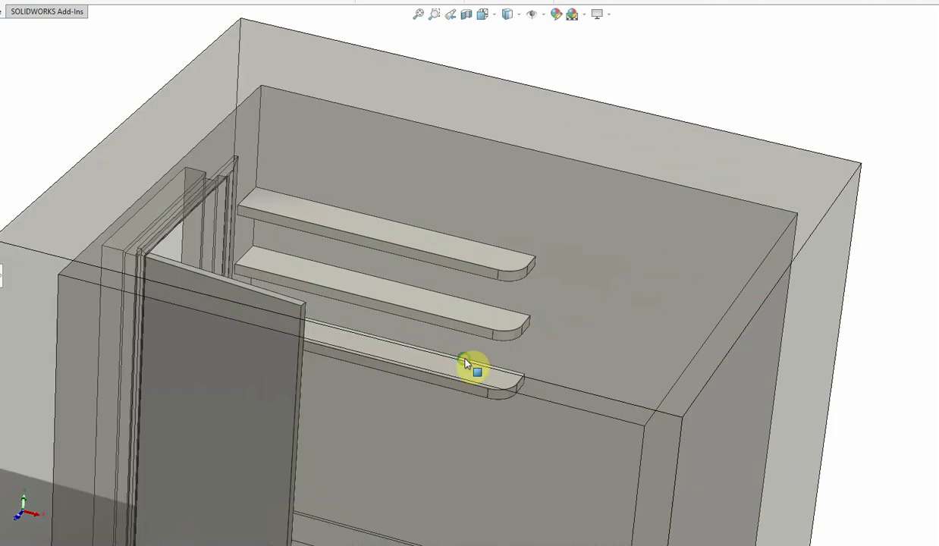
scroll(468, 365, "down", 3)
scroll(436, 372, "up", 5)
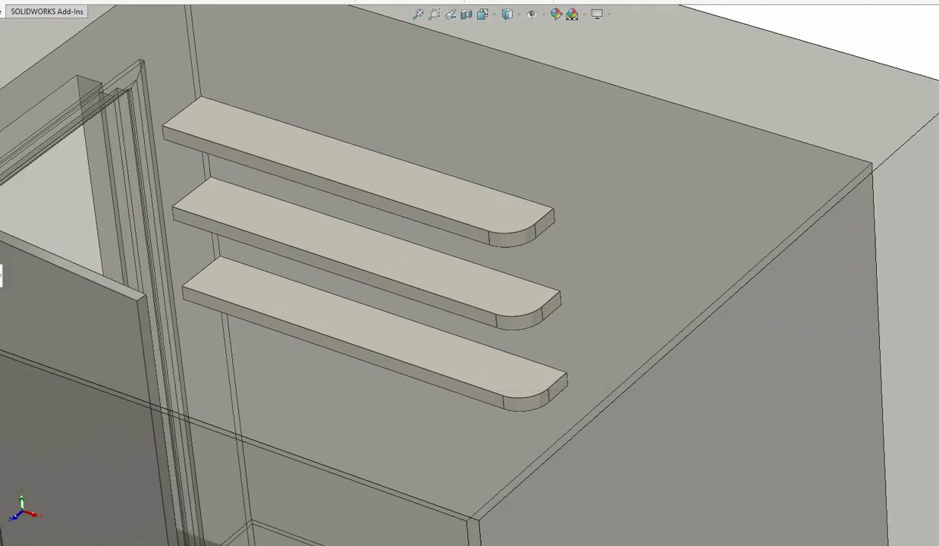